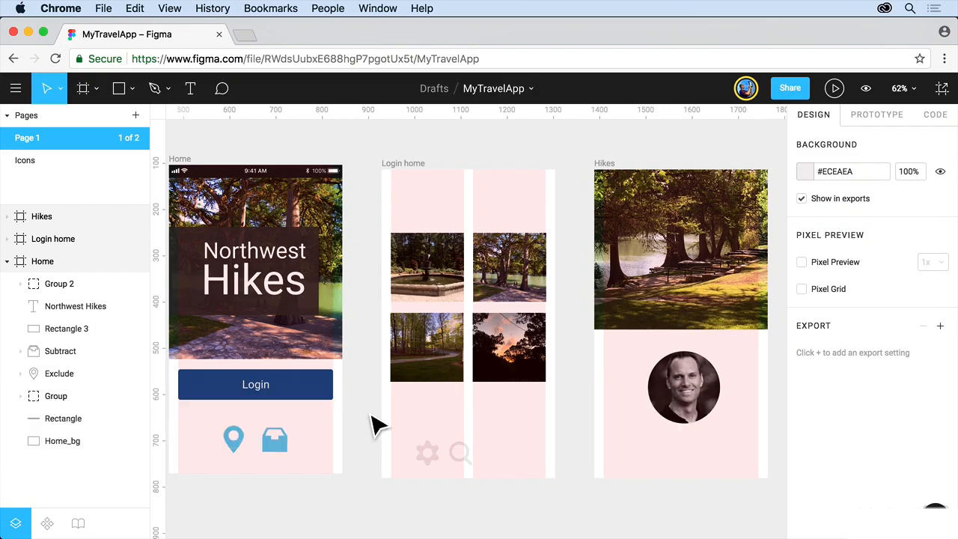
Step: Create a component from the Home frame's status bar group together with its background rectangle
left_click(255, 186)
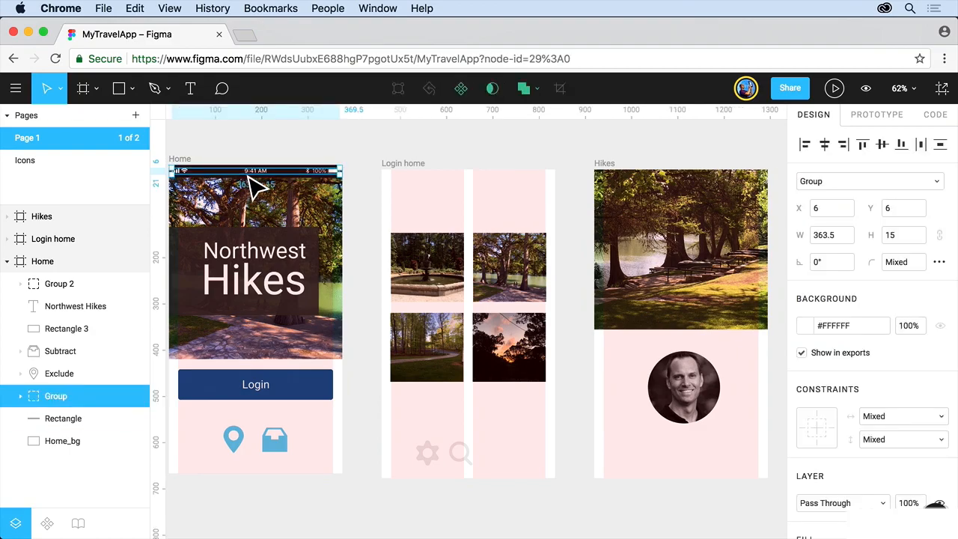
key("shift+2")
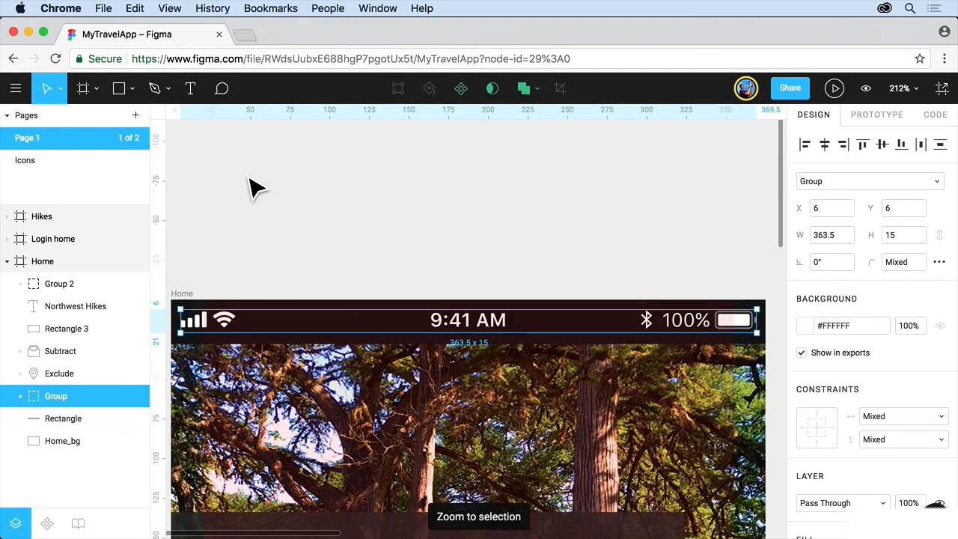
left_click(253, 317, "shift")
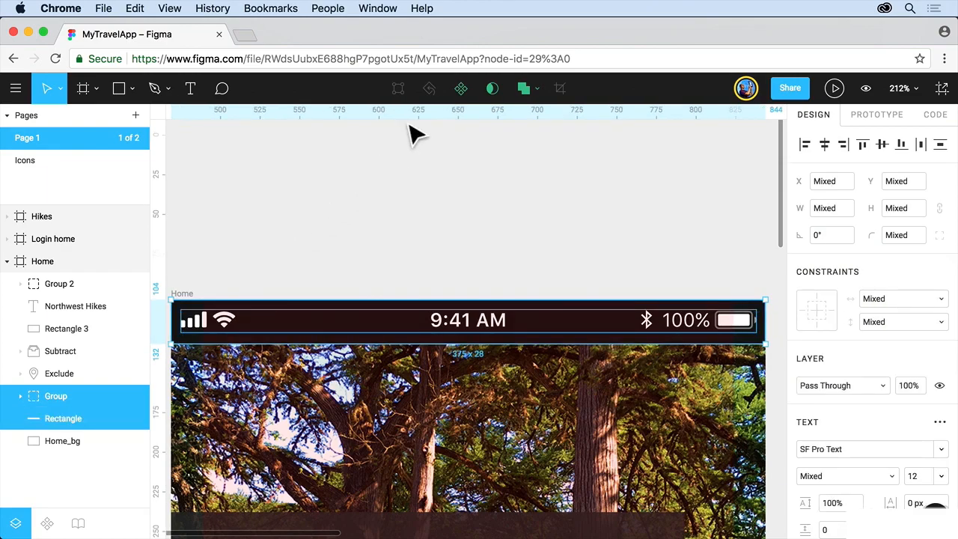
left_click(460, 90)
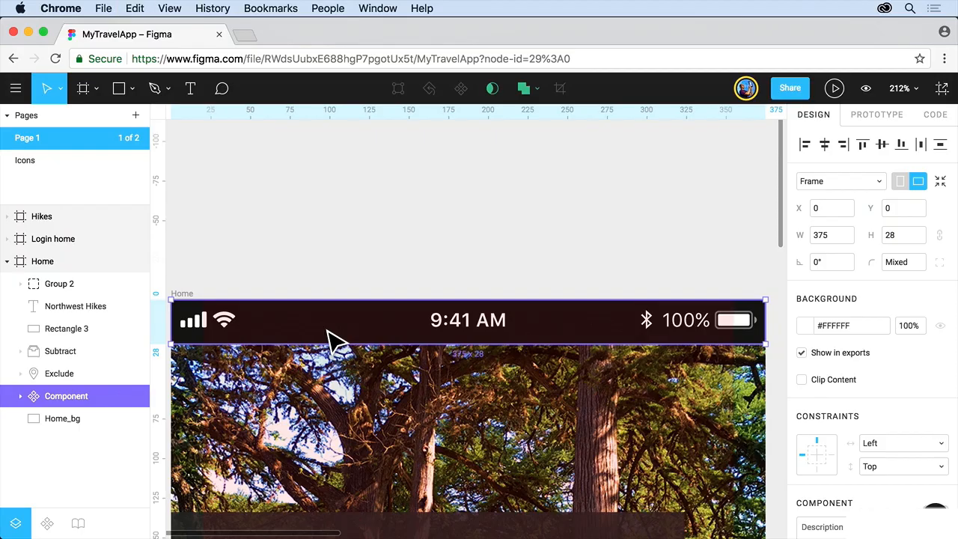
Step: Paste an instance of the status bar component into the Login home frame
key("shift+1")
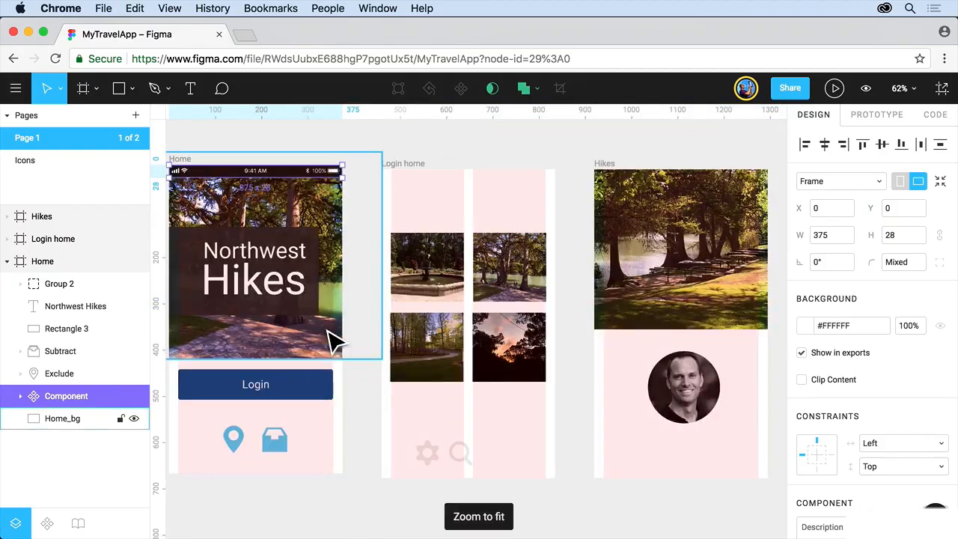
left_click(415, 182)
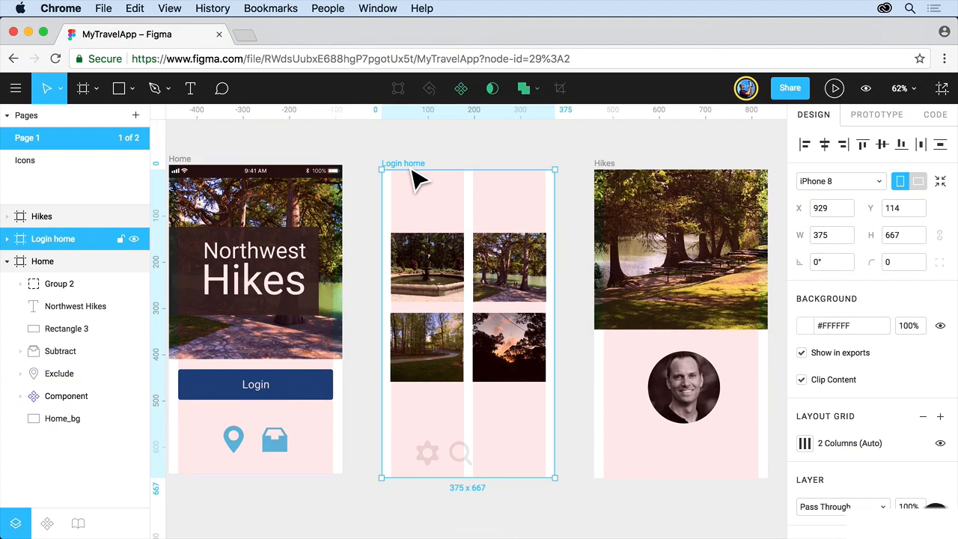
key("super+v")
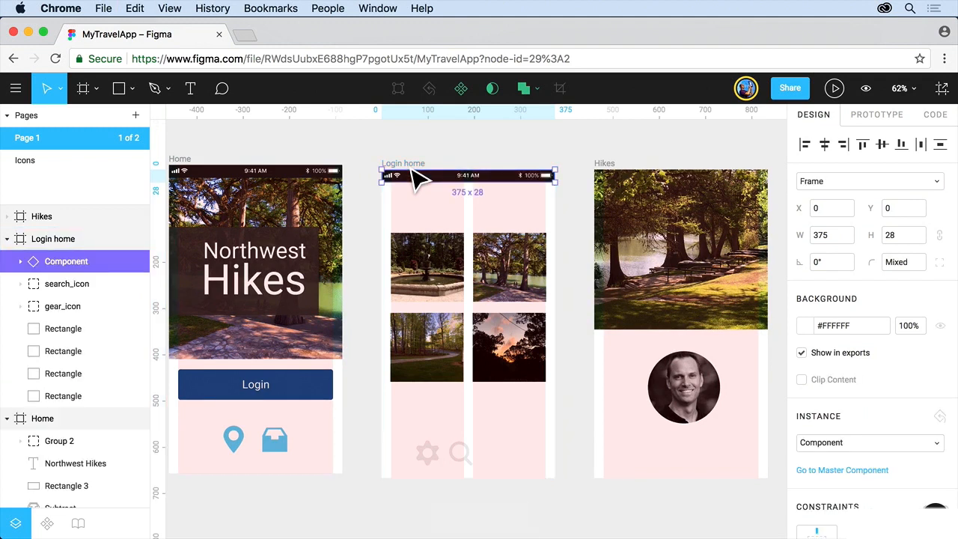
Step: Paste a status bar instance into the Hikes frame and reorder it below the Ellipse mask, directly above Hikes_header
left_click(610, 172)
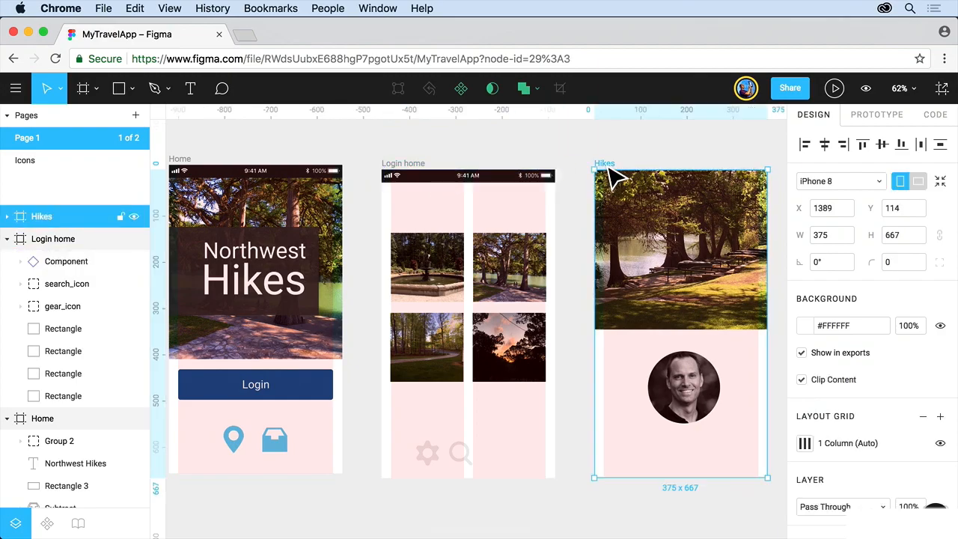
key("super+v")
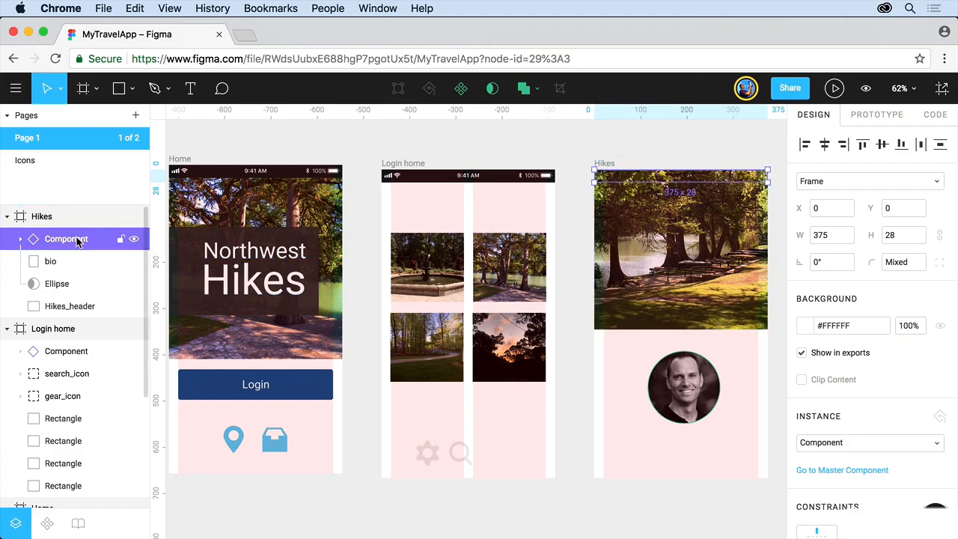
left_click_drag(78, 240, 75, 295)
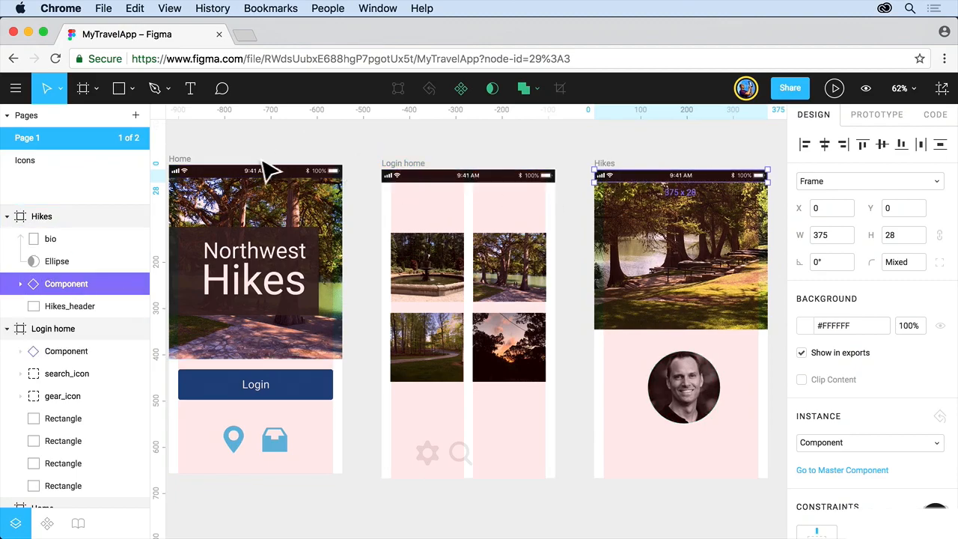
Step: Move the Home frame to Y 114 so it lines up with the other two frames
left_click_drag(187, 163, 200, 180)
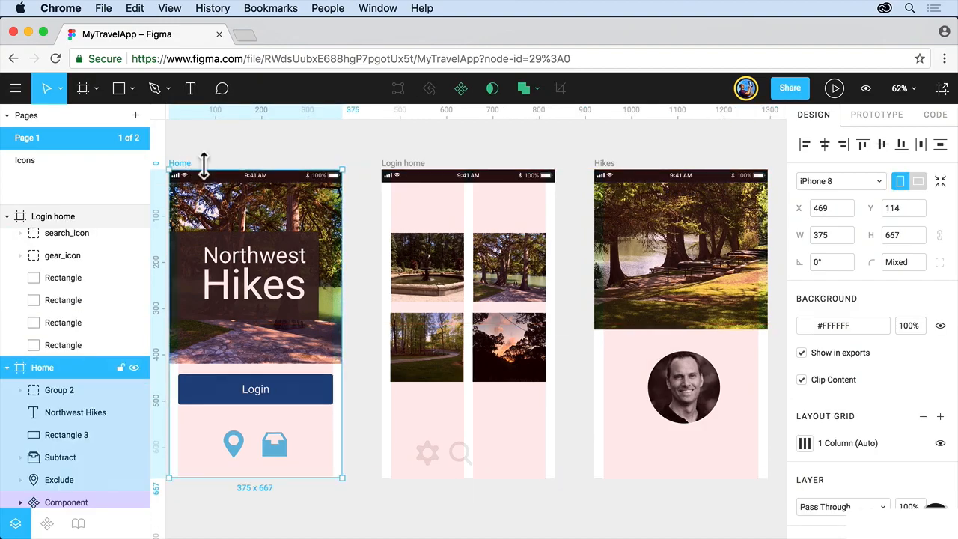
left_click(212, 149)
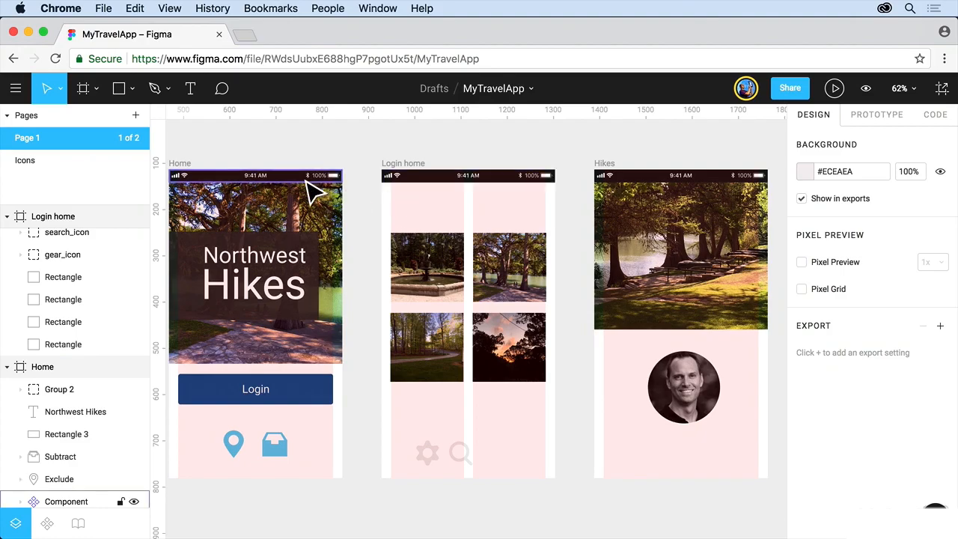
Step: Check the instance options available for the Login home frame's status bar
left_click(485, 197)
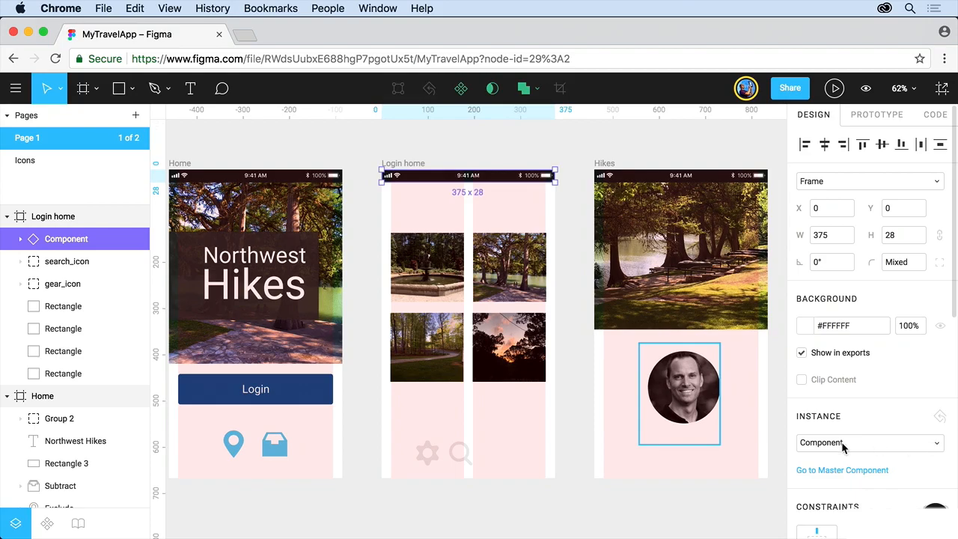
left_click(934, 442)
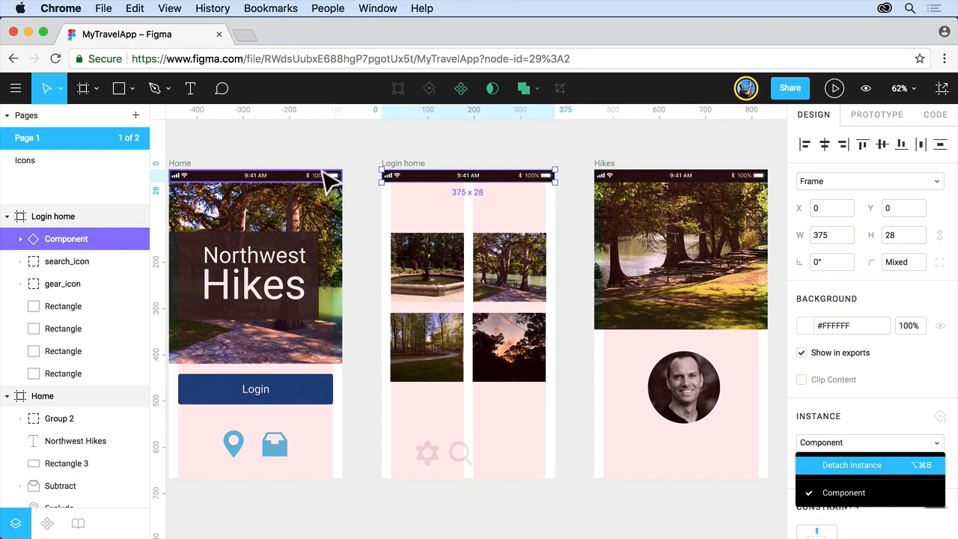
left_click(342, 143)
Step: Go from the Login home status bar instance to its master component and change the time text to 10:35 AM
left_click(408, 187)
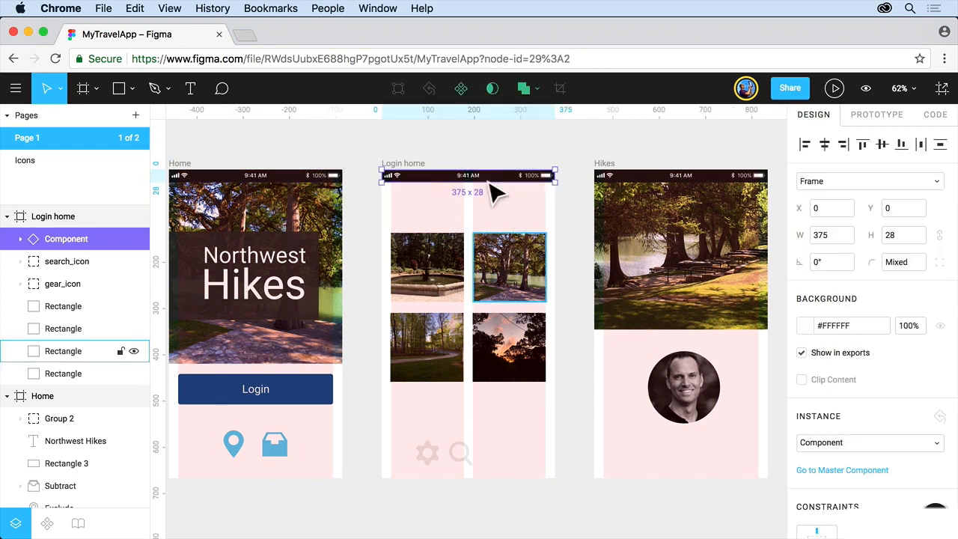
left_click(833, 471)
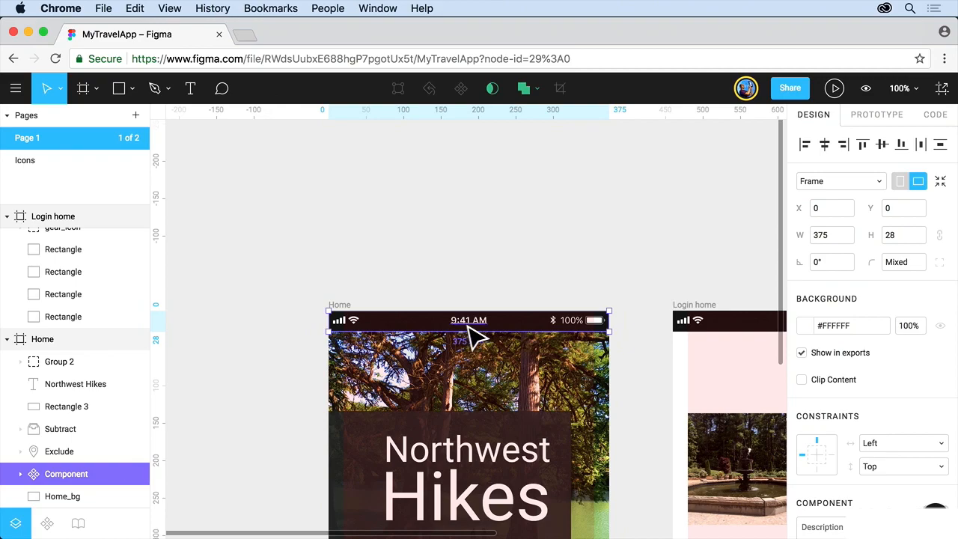
left_click(468, 330, "super")
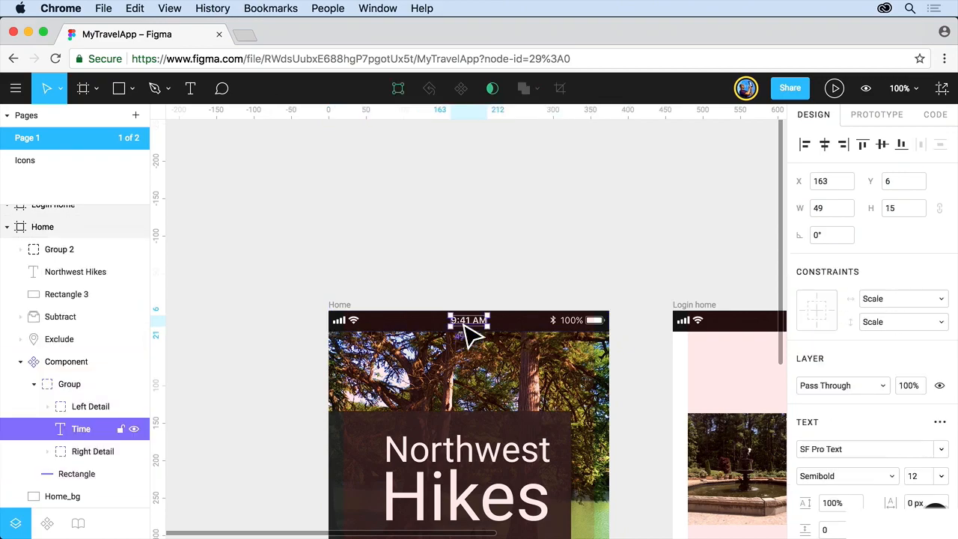
double_click(470, 323)
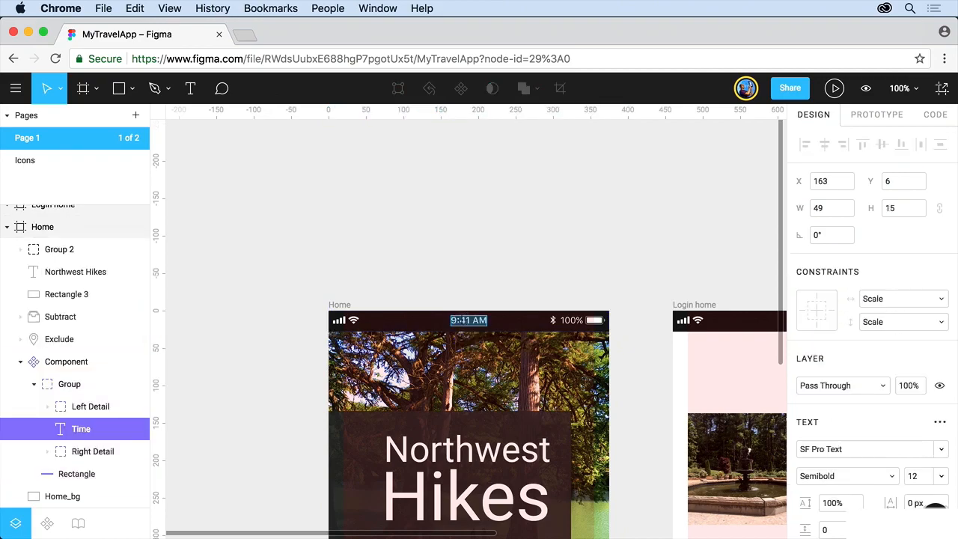
left_click_drag(452, 320, 456, 321)
key("BackSpace")
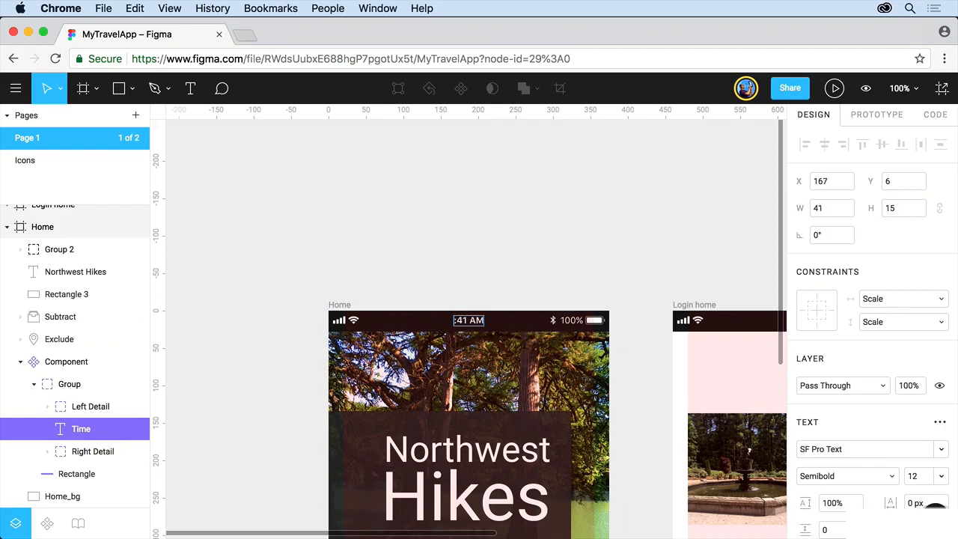
type("10")
key("BackSpace")
key("Delete")
type("35")
key("Escape")
left_click(427, 289)
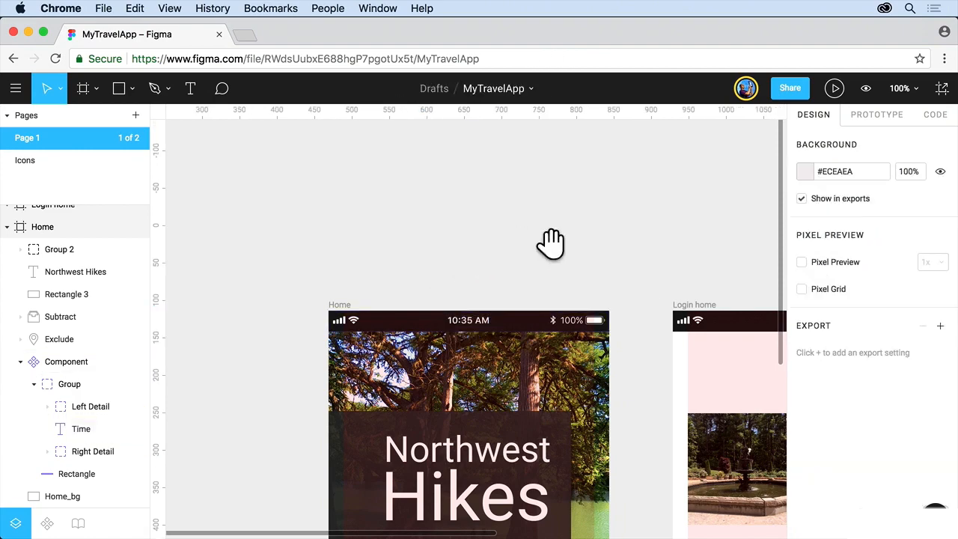
Step: Turn the Login button group on the Home frame into a component
left_click_drag(633, 244, 409, 217)
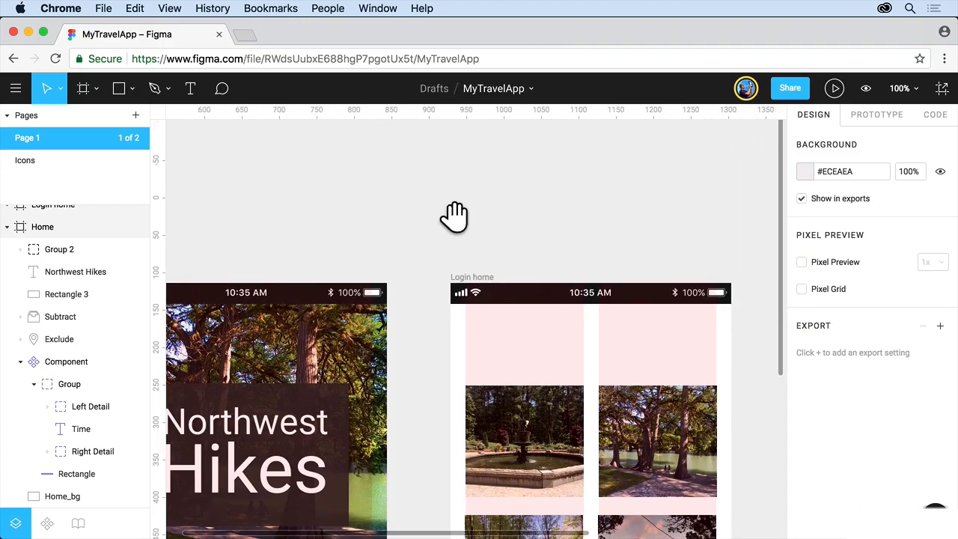
left_click_drag(554, 223, 333, 187)
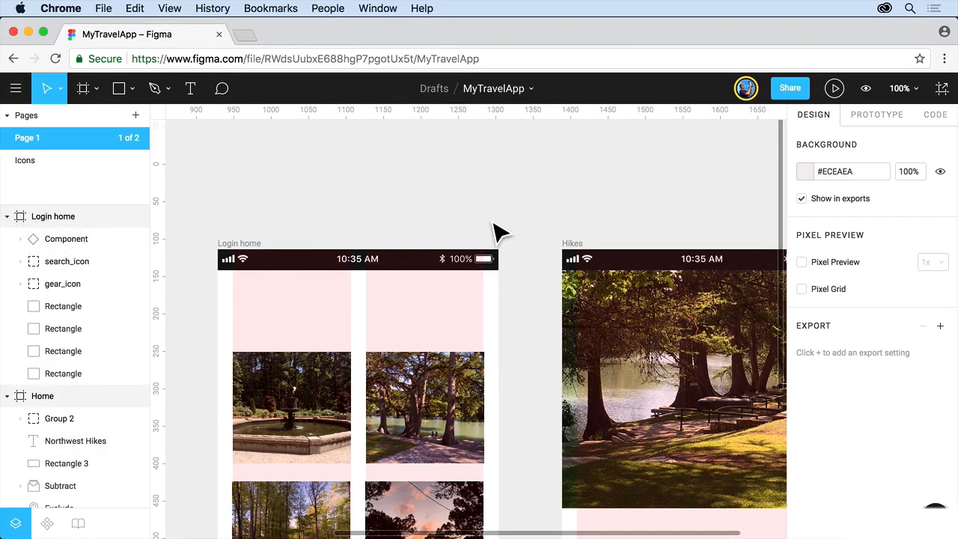
scroll(494, 232, "down", 9)
scroll(494, 232, "left", 10)
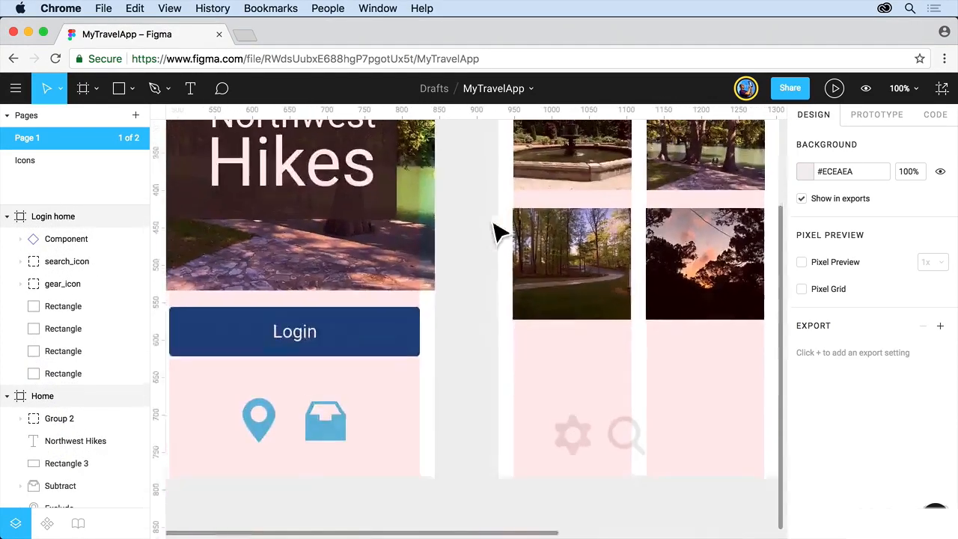
scroll(494, 232, "down", 2)
scroll(494, 232, "left", 2)
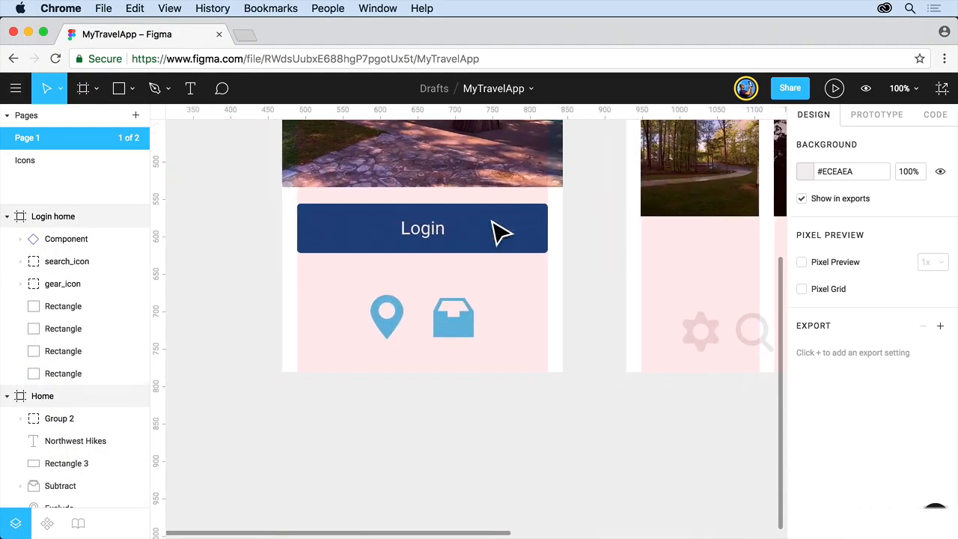
left_click(442, 250)
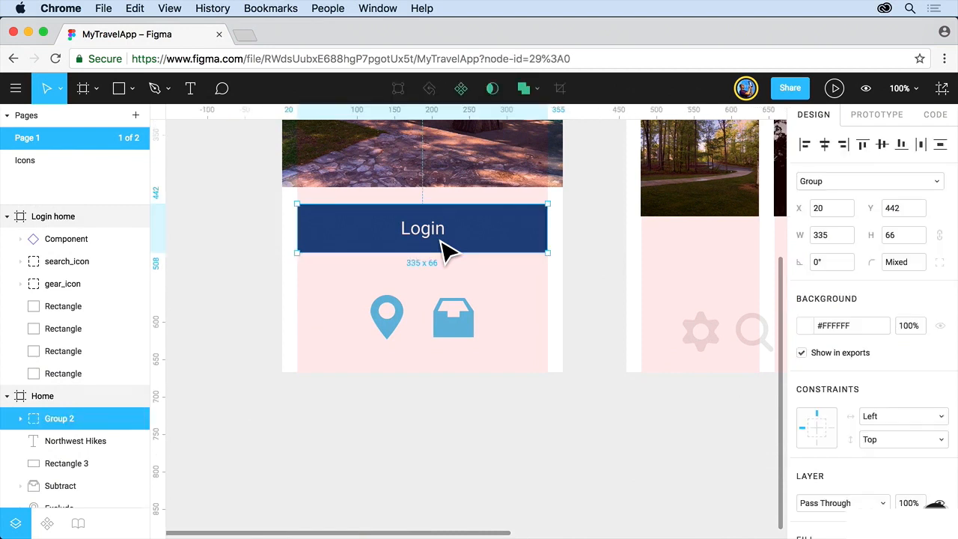
left_click(462, 93)
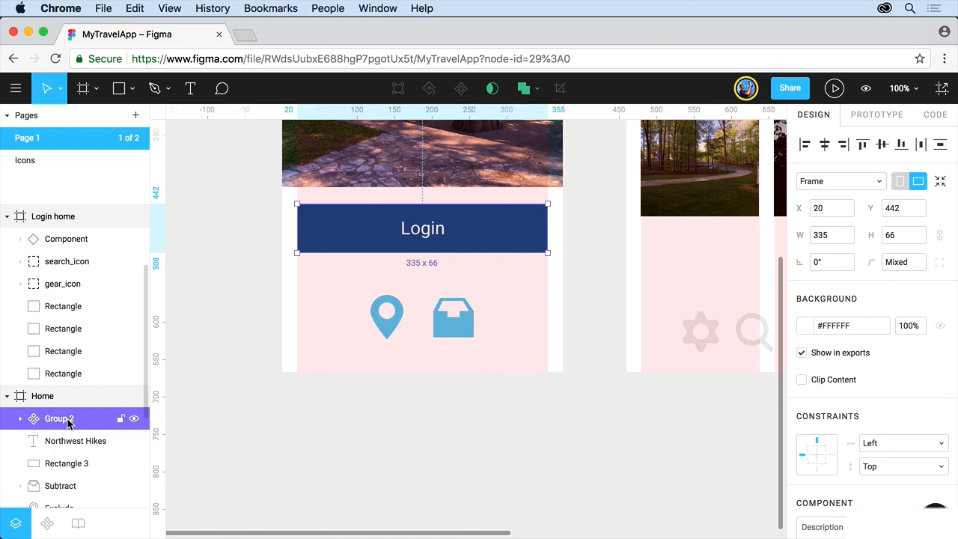
Step: Place an instance of the Login button component from the file's components on the Home frame, directly beneath the original button
left_click(48, 522)
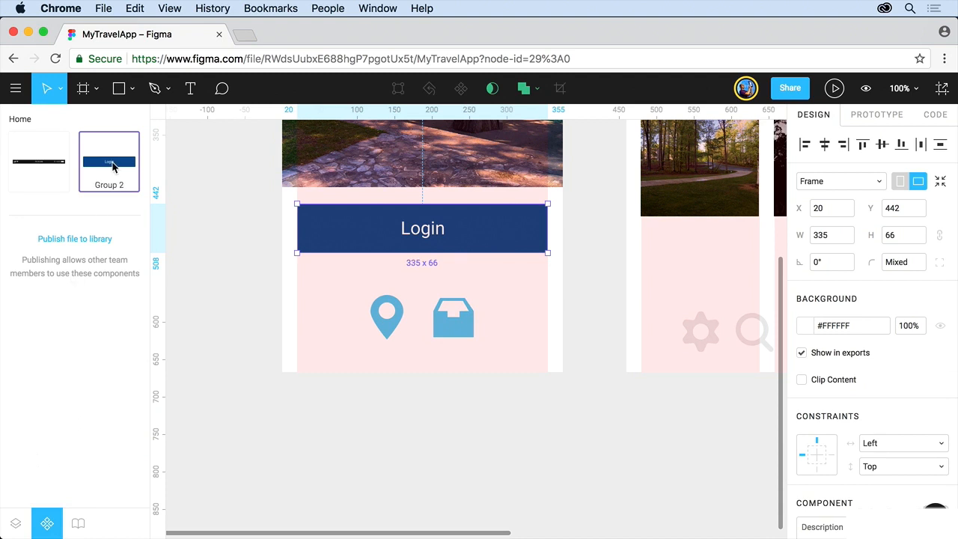
left_click_drag(113, 166, 336, 319)
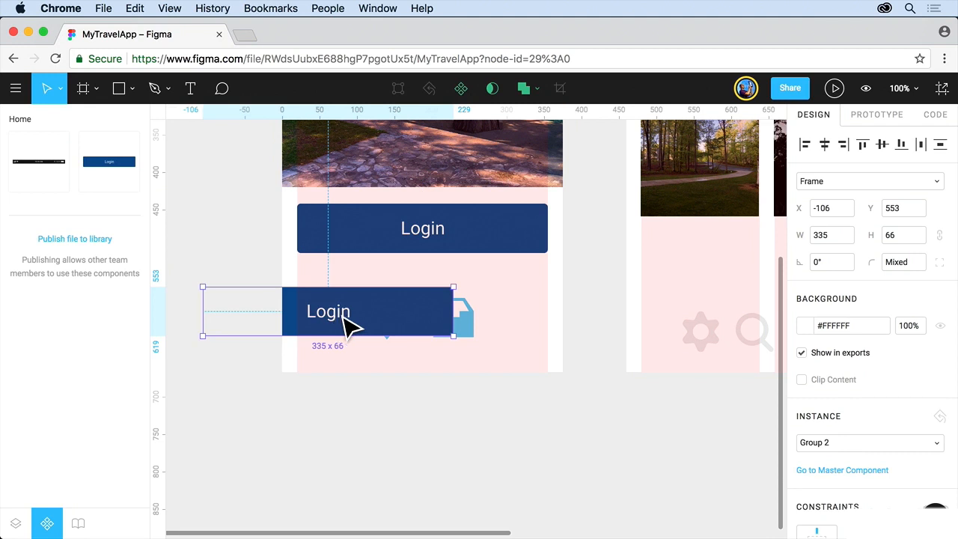
left_click_drag(348, 325, 442, 290)
Step: Move the inbox and location pin icons to the Login home frame above the gear and search icons, and lower the second button to Y 535
left_click_drag(460, 342, 719, 329)
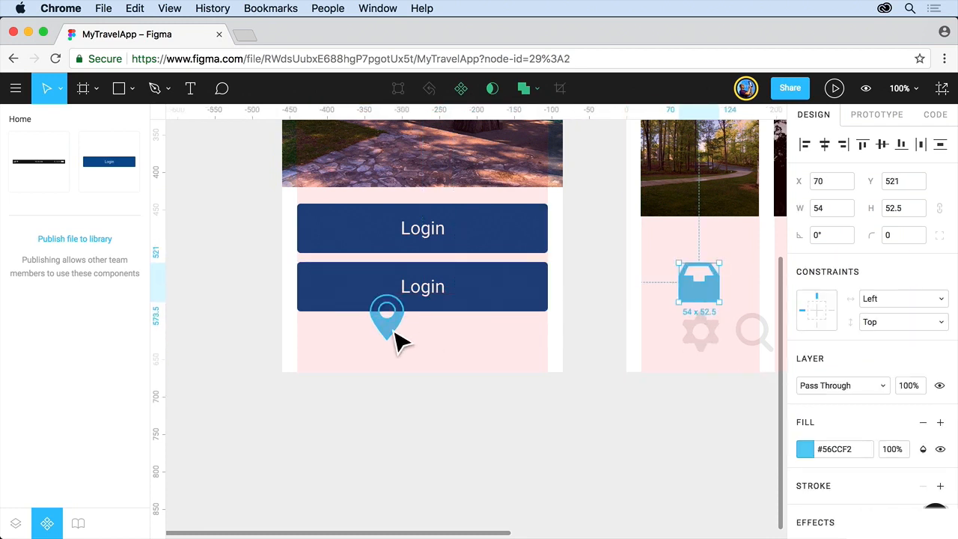
left_click_drag(392, 328, 769, 314)
left_click_drag(483, 289, 483, 299)
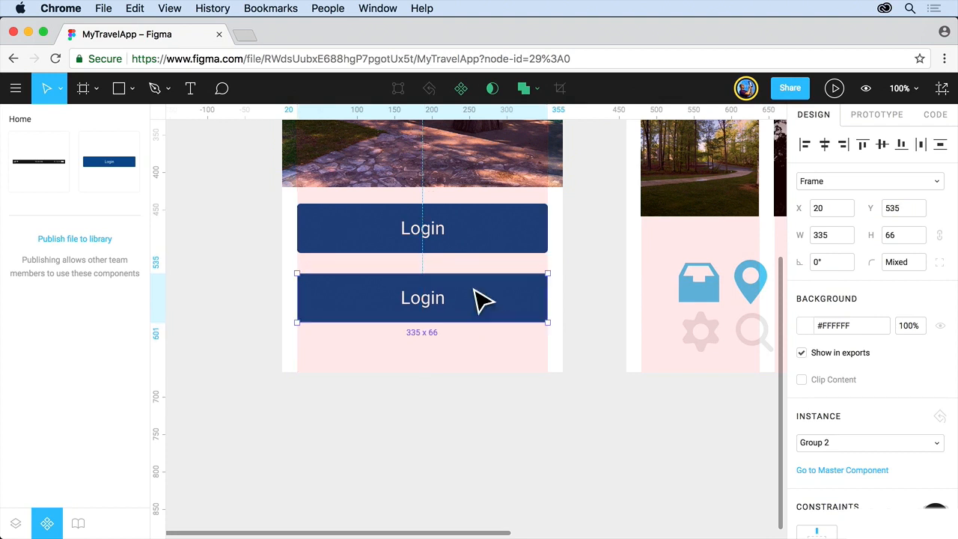
Step: Change the label of the second button instance to "Sign up"
left_click(426, 304)
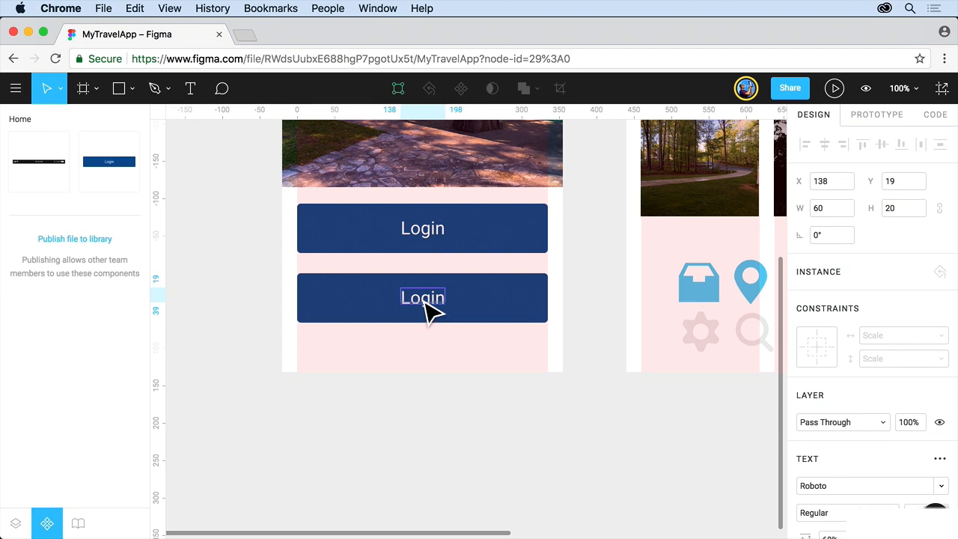
double_click(420, 296)
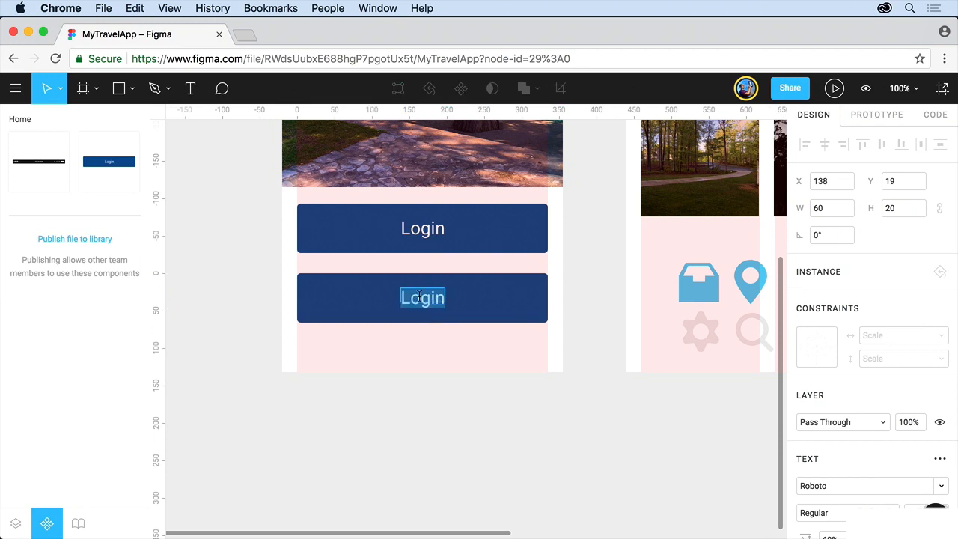
type("Soign")
key("BackSpace")
key("BackSpace")
key("BackSpace")
key("BackSpace")
key("BackSpace")
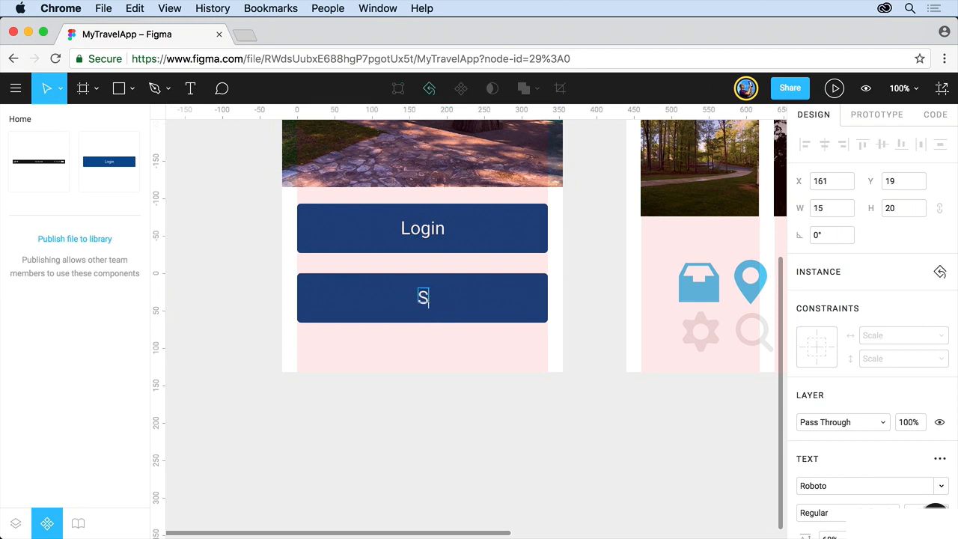
type("ign up")
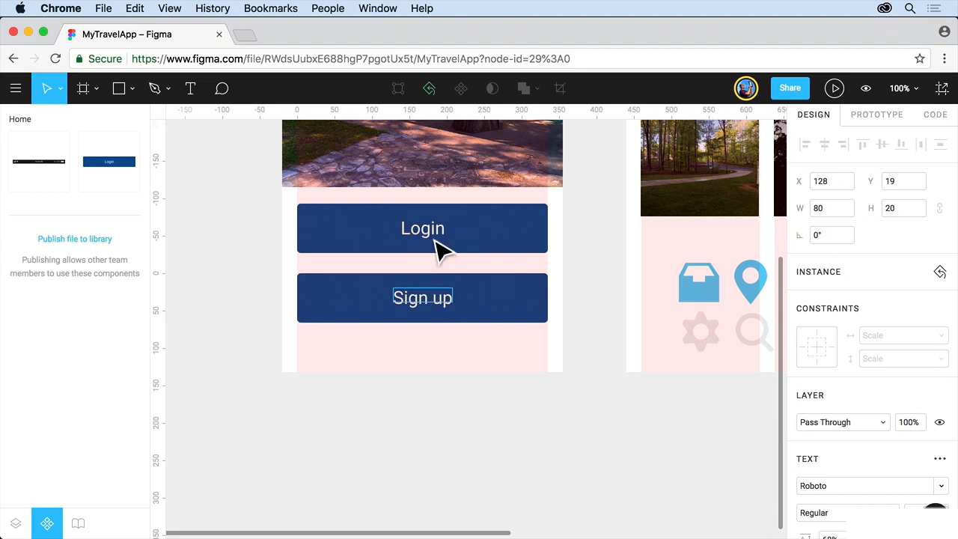
key("Escape")
Step: Change the fill of the master Login button's rectangle to the lighter blue #2D9CDB
left_click(532, 236)
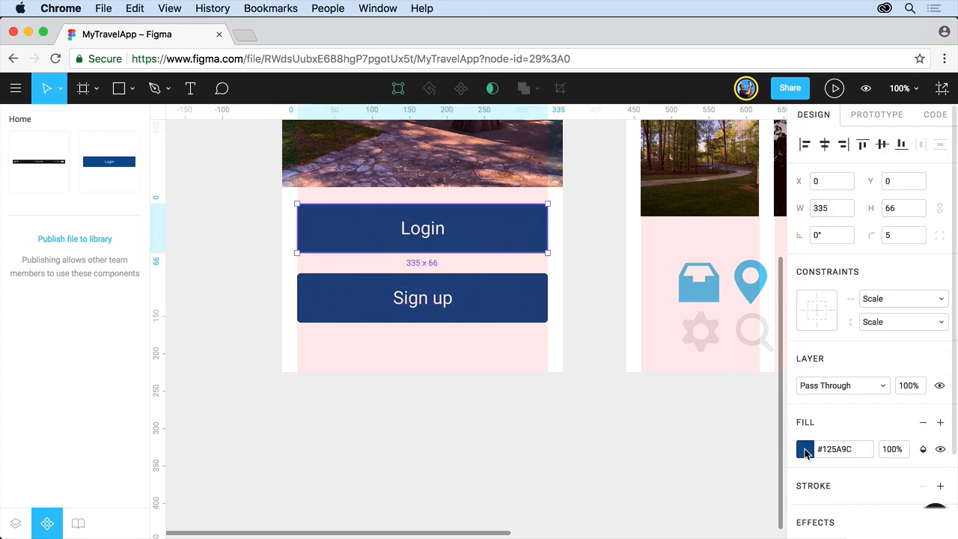
left_click(806, 450)
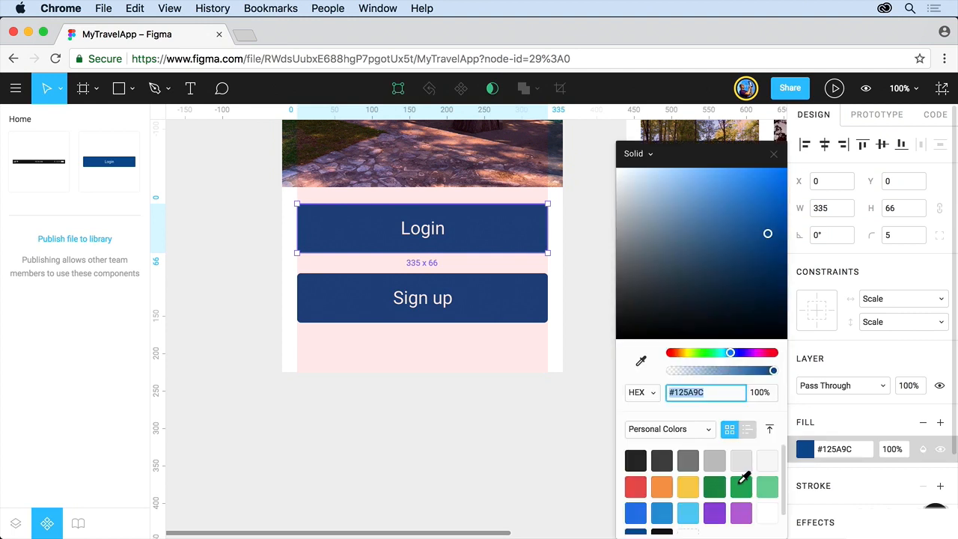
left_click(662, 513)
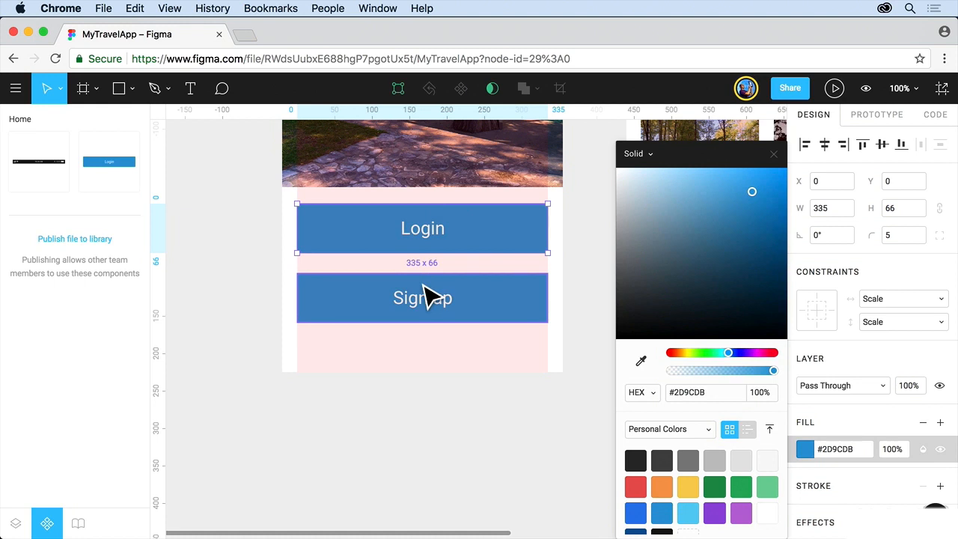
key("Escape")
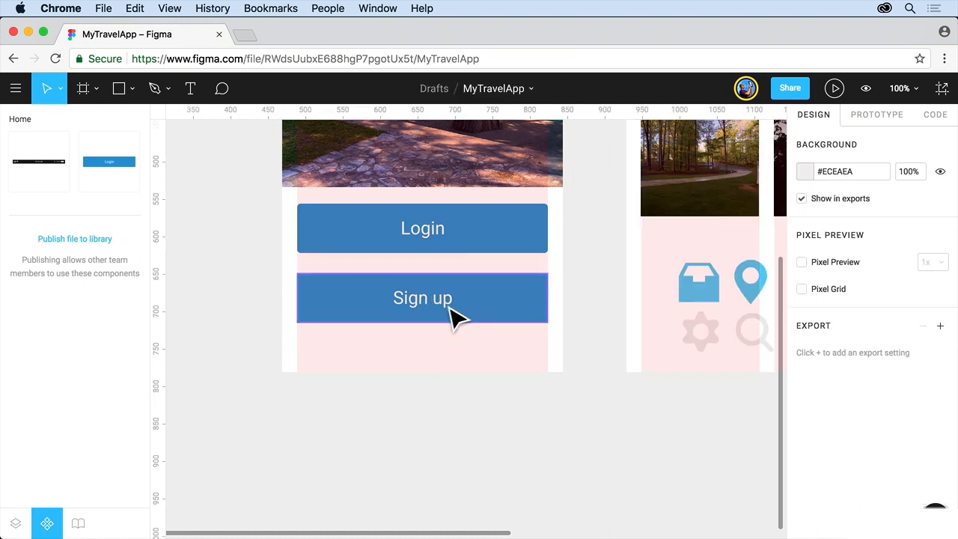
Step: Change the label text of the master Login button to "ergetg"
left_click(439, 242)
double_click(425, 236)
double_click(417, 229)
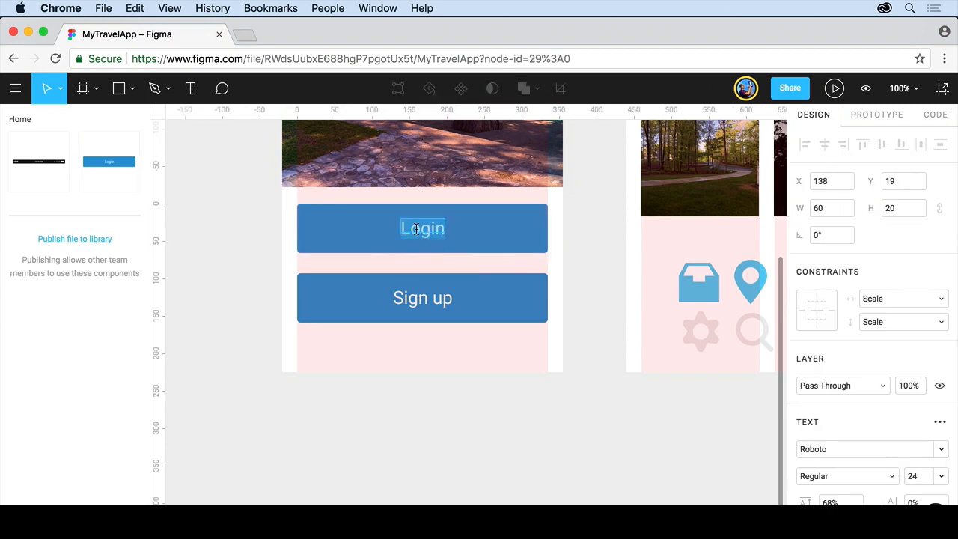
type("ergetg")
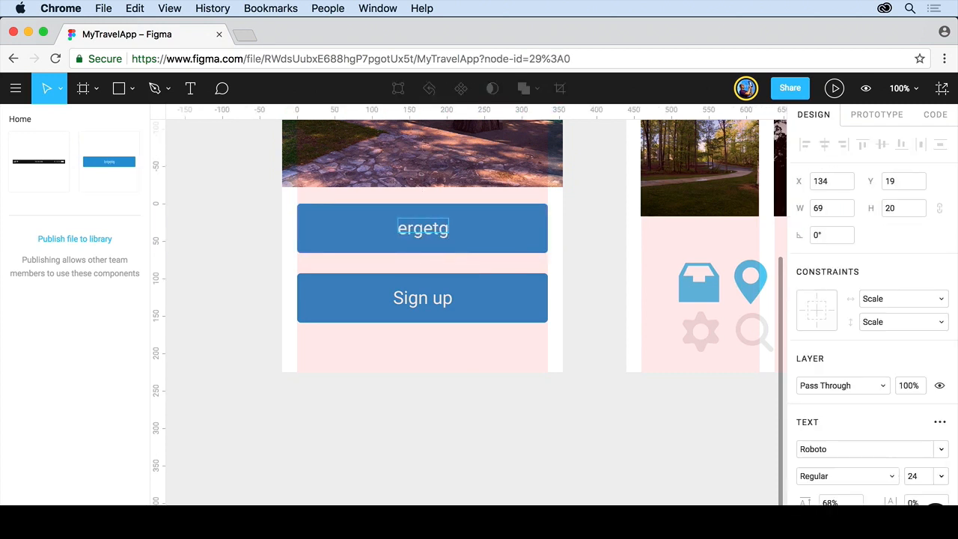
key("Escape")
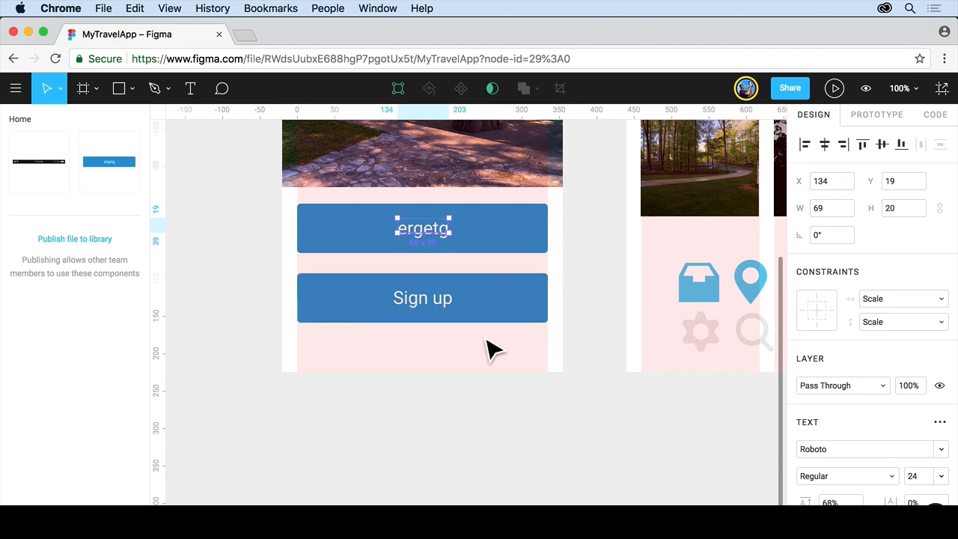
Step: Undo the label change on the master Login button and clear the selection
key("super+z")
key("super+z")
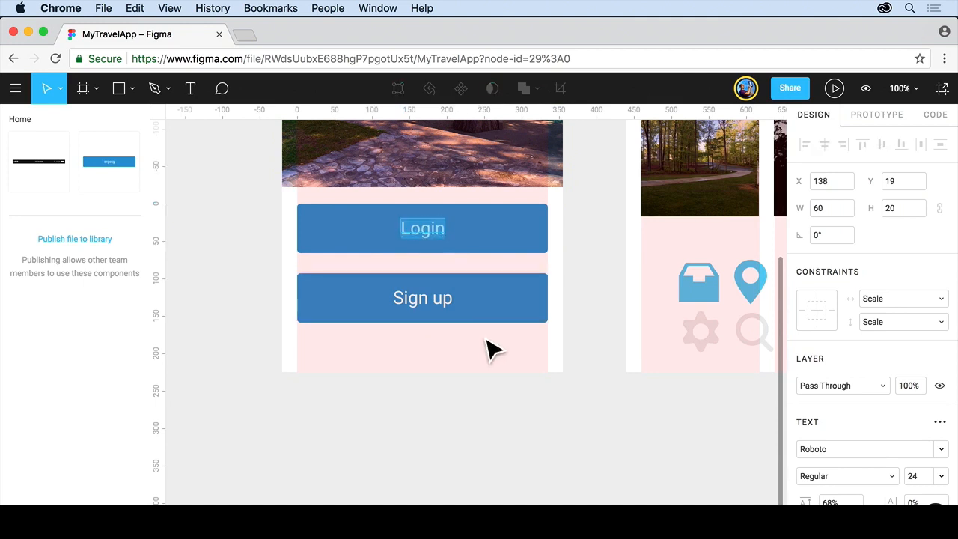
left_click(592, 303)
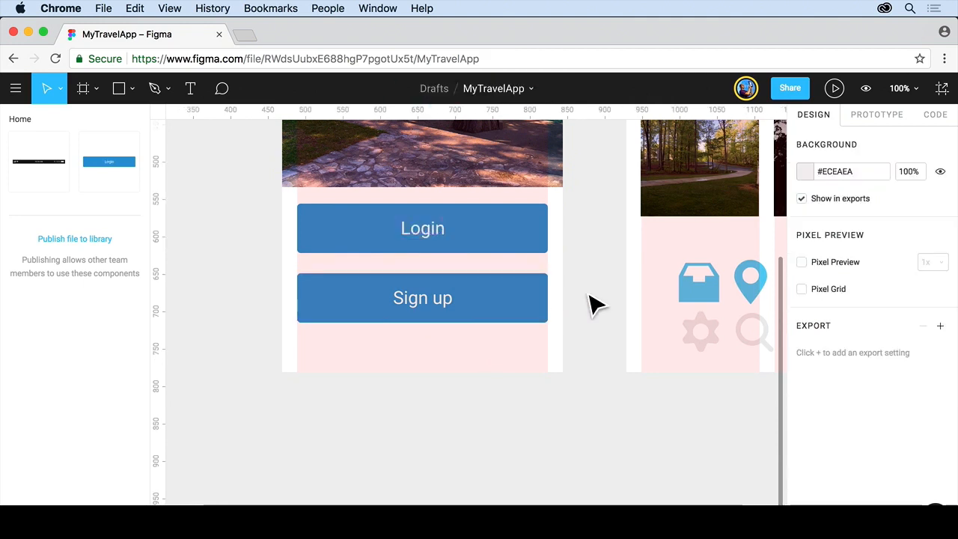
Step: Move the large background photo on the Home frame slightly up to Y -46
key("shift+1")
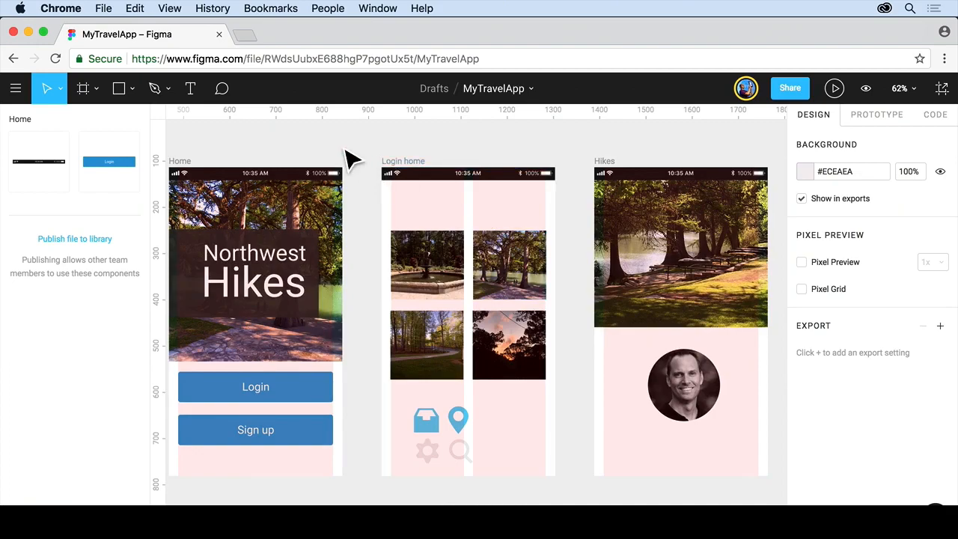
left_click(306, 206)
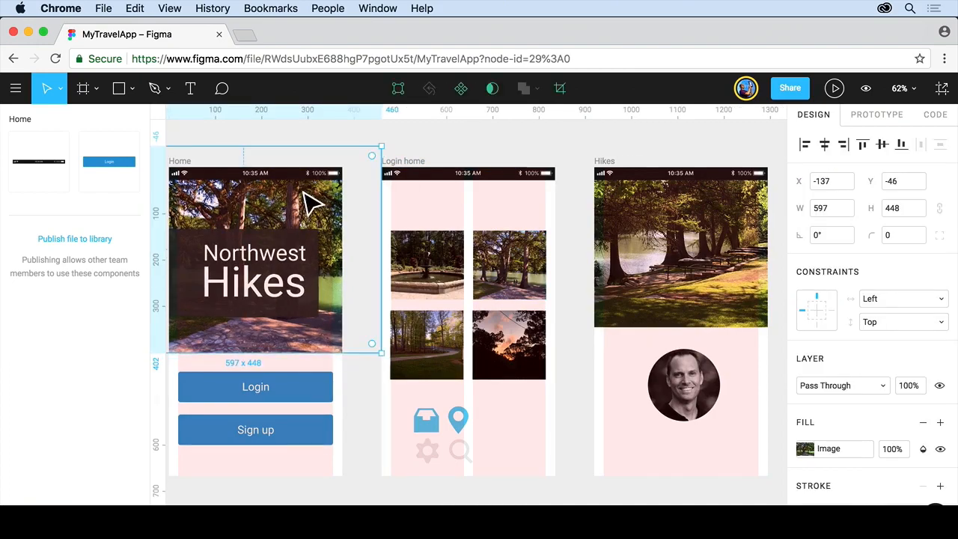
left_click(320, 148)
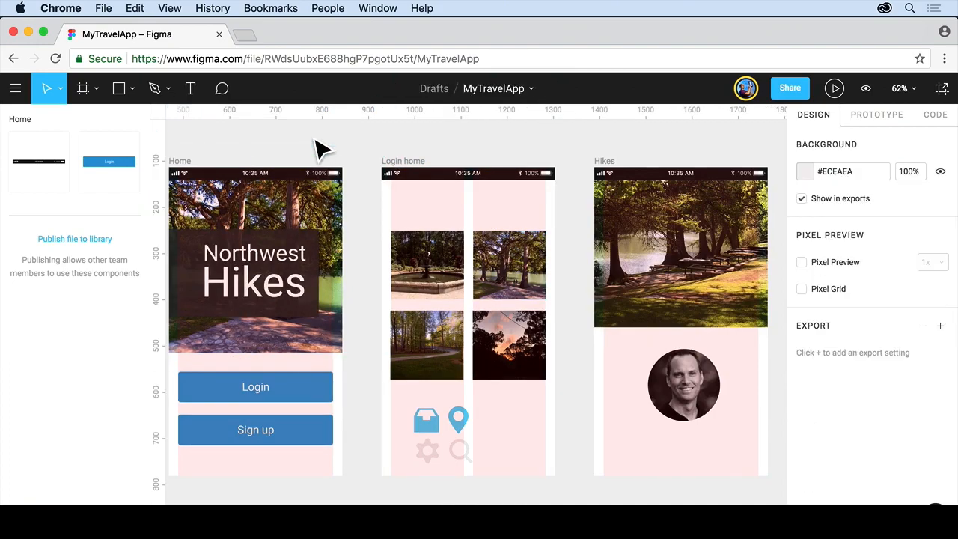
Step: Move the grid of four photos on the Login home frame up, closer to the status bar, leaving the icons in place
left_click(393, 236)
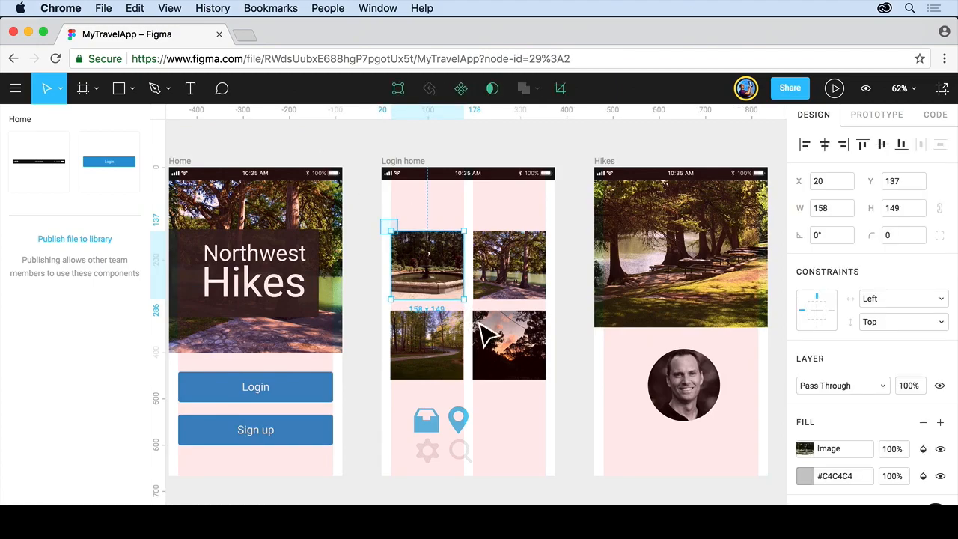
key("super+a")
left_click_drag(539, 352, 535, 323)
left_click(530, 156)
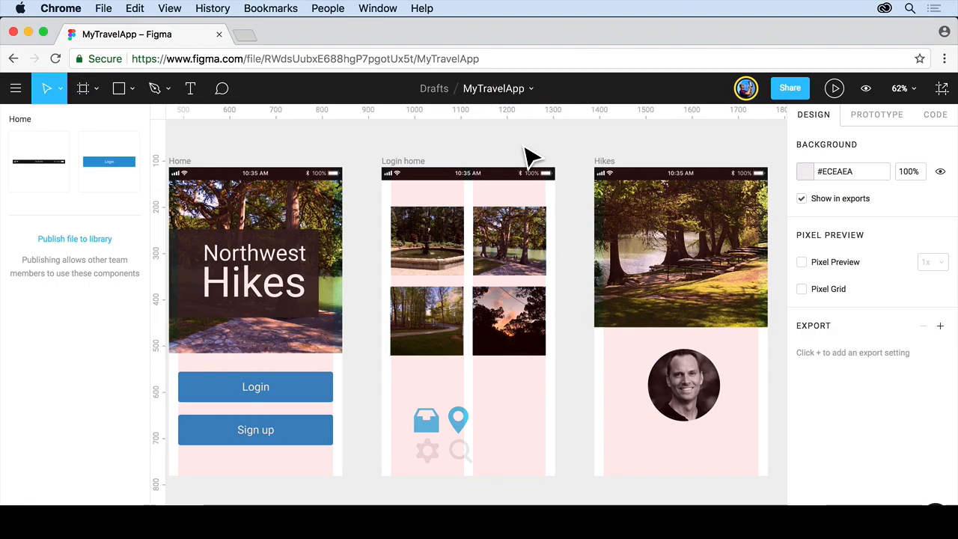